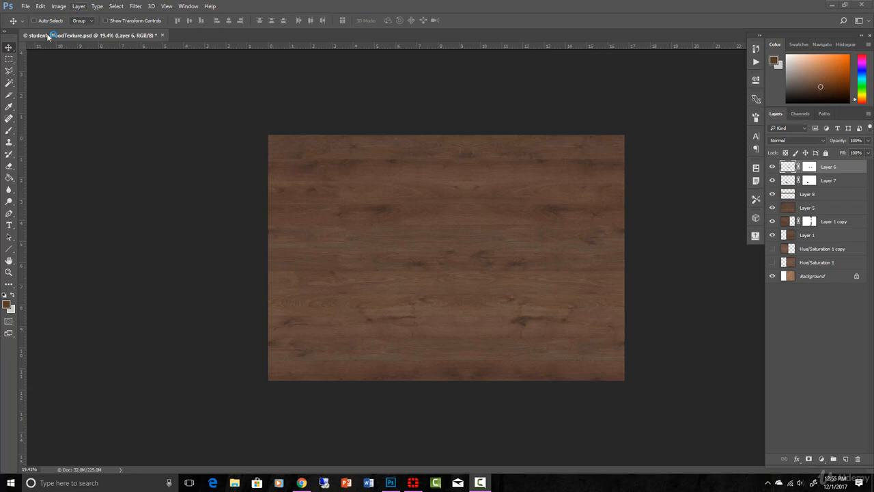
Add a Levels adjustment layer above Layer 6 with the default settings
left_click(78, 6)
mouse_move(125, 126)
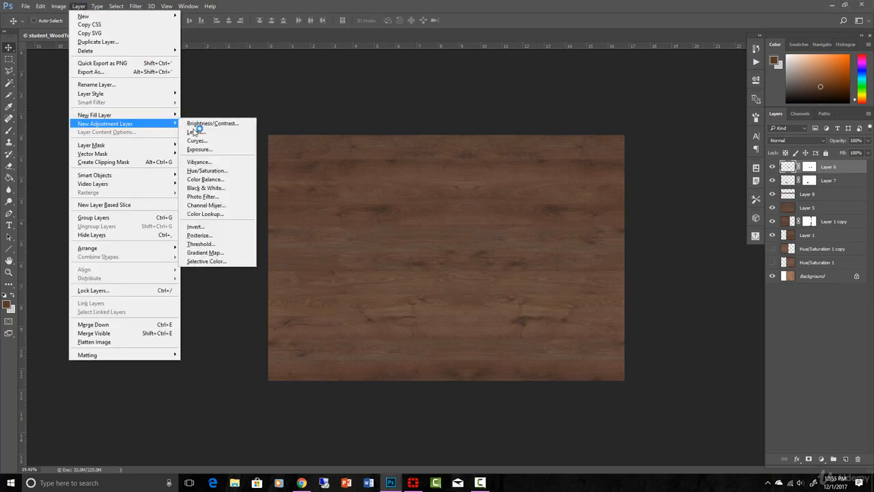
left_click(196, 131)
left_click(502, 167)
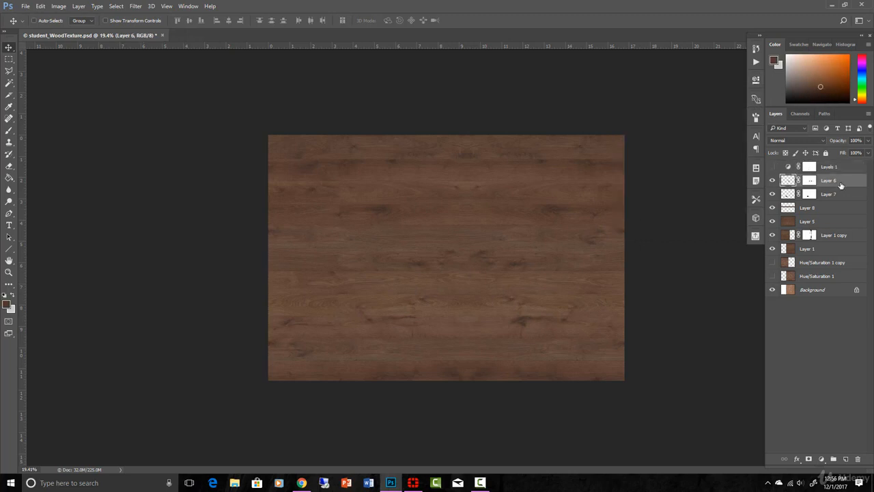
Group the layers from Layer 6 down to Hue/Saturation 1, excluding the Background, and name the group "diffuse"
left_click(830, 277, "shift")
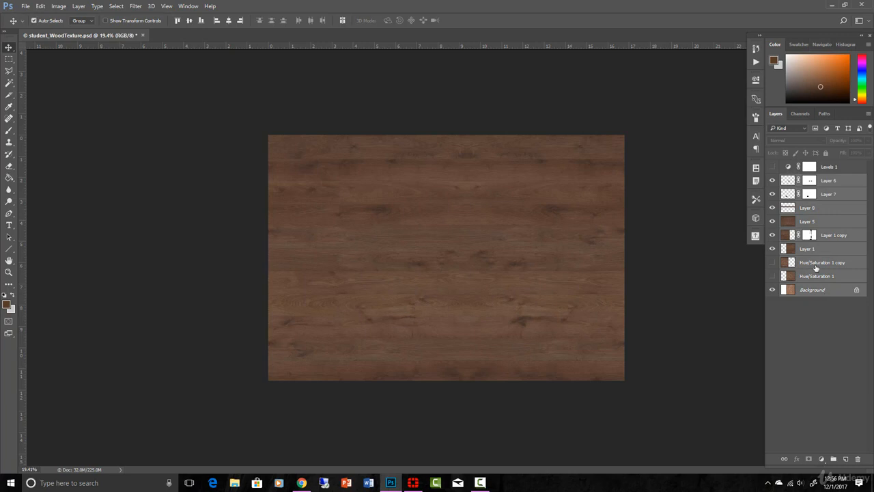
left_click(817, 275)
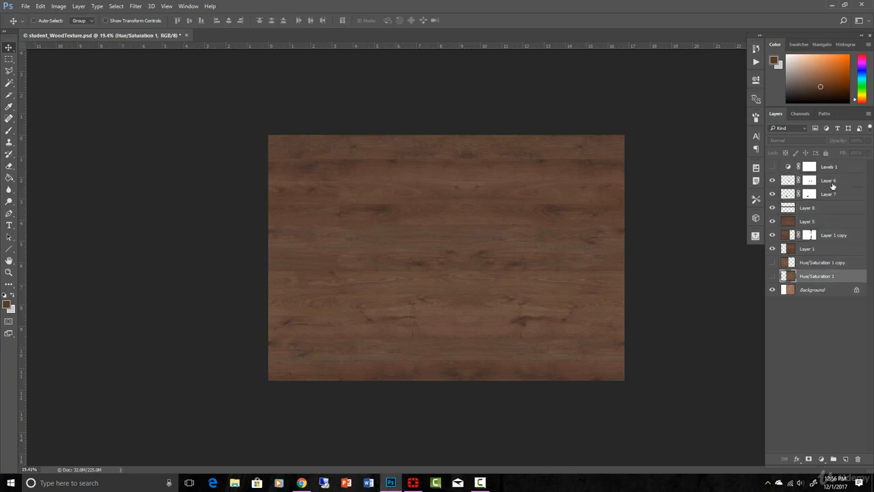
left_click(832, 183, "shift")
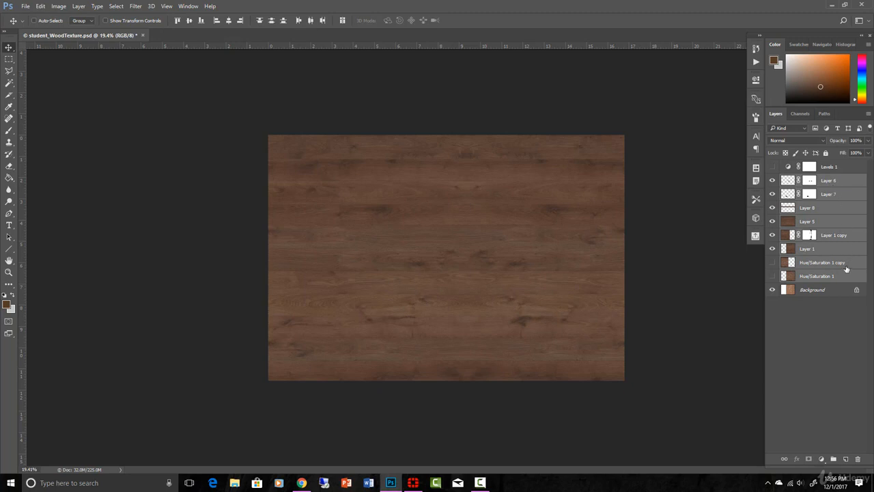
key("ctrl+g")
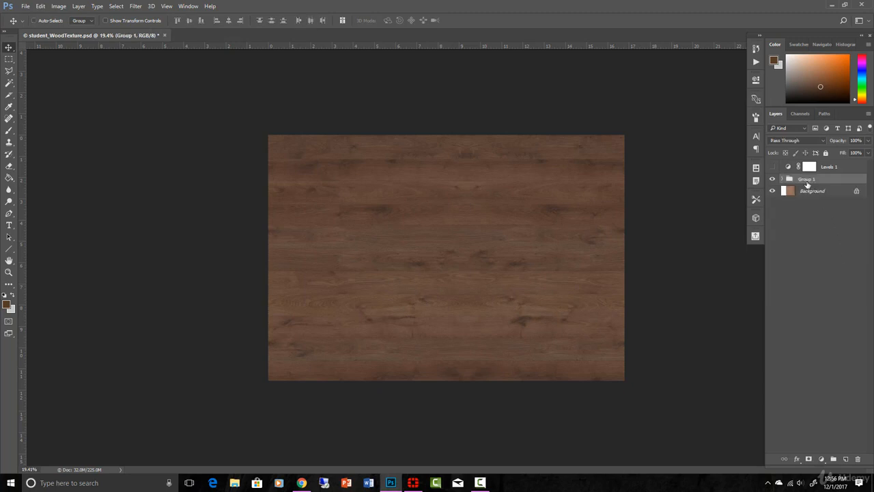
double_click(807, 179)
type("diffuse")
key("Return")
Stamp the visible wood texture onto a new layer above the diffuse group and desaturate it
key("ctrl+shift+alt+e")
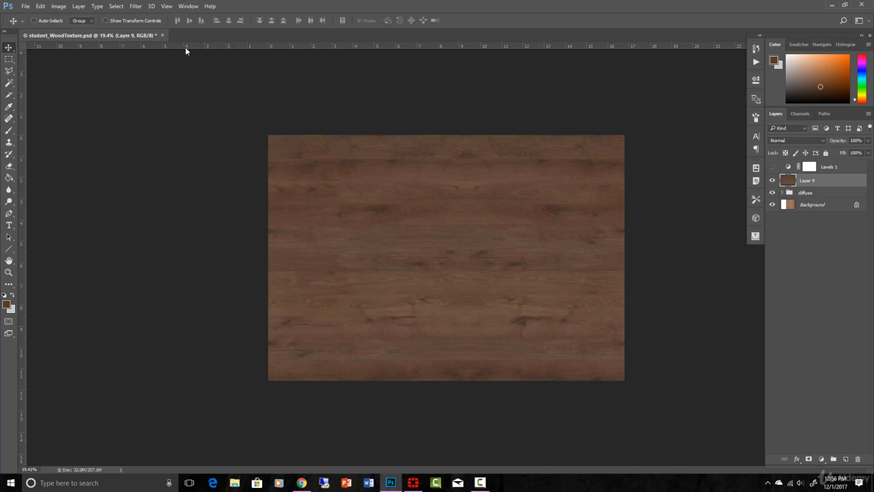
left_click(59, 6)
mouse_move(72, 29)
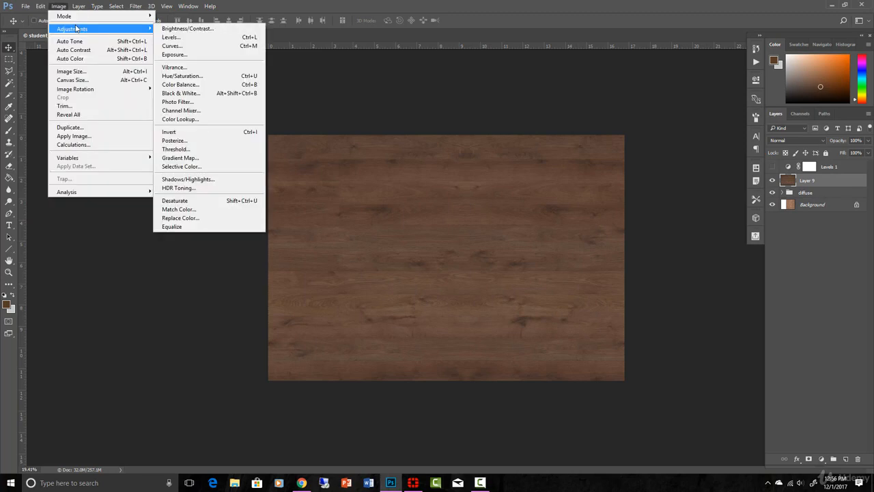
left_click(176, 201)
Show the Levels 1 adjustment and set its input levels to 35, 3.00 and 74 and its output white level to 133
left_click(772, 167)
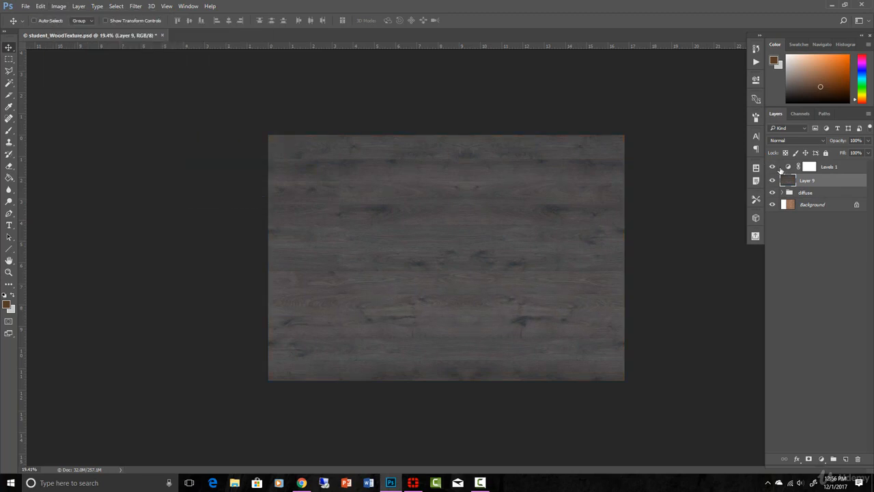
double_click(788, 167)
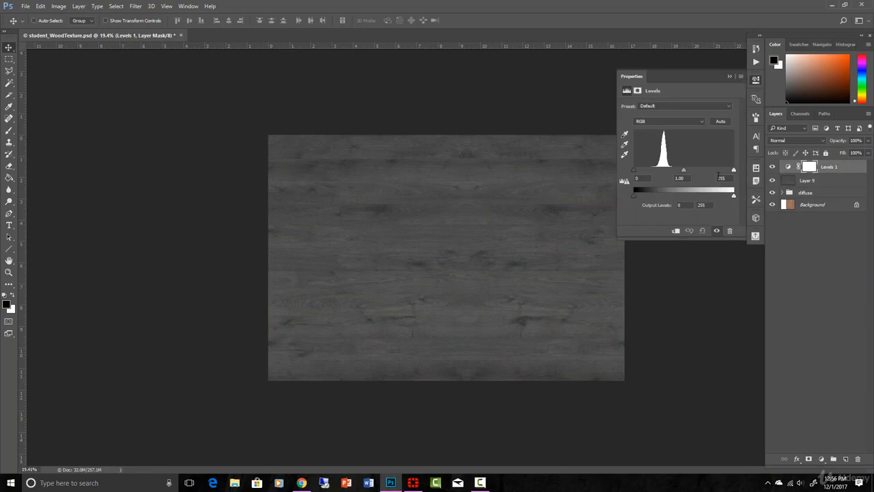
left_click_drag(684, 170, 638, 172)
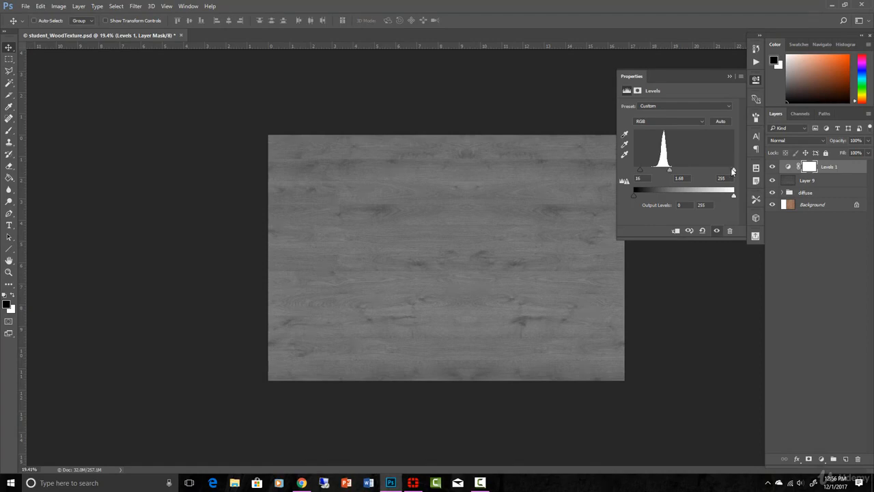
left_click_drag(733, 172, 661, 169)
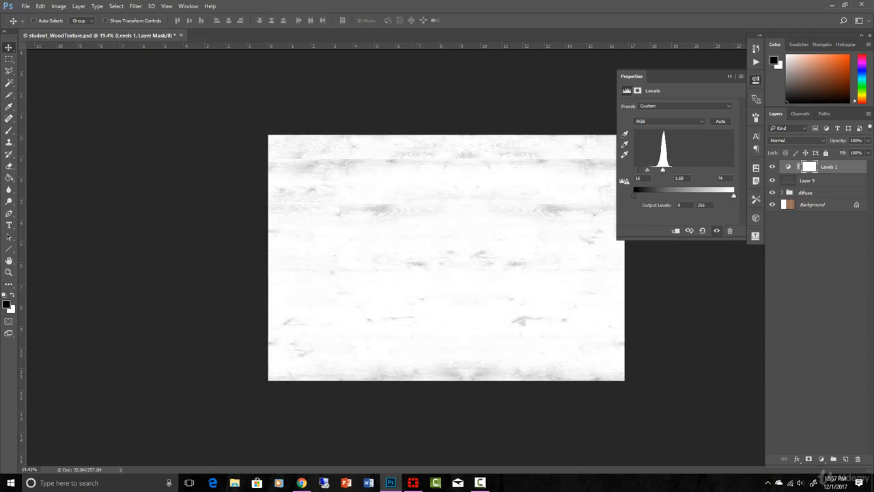
mouse_move(649, 172)
left_mouse_down()
mouse_move(639, 171)
mouse_move(650, 171)
left_mouse_up()
left_click_drag(735, 197, 686, 198)
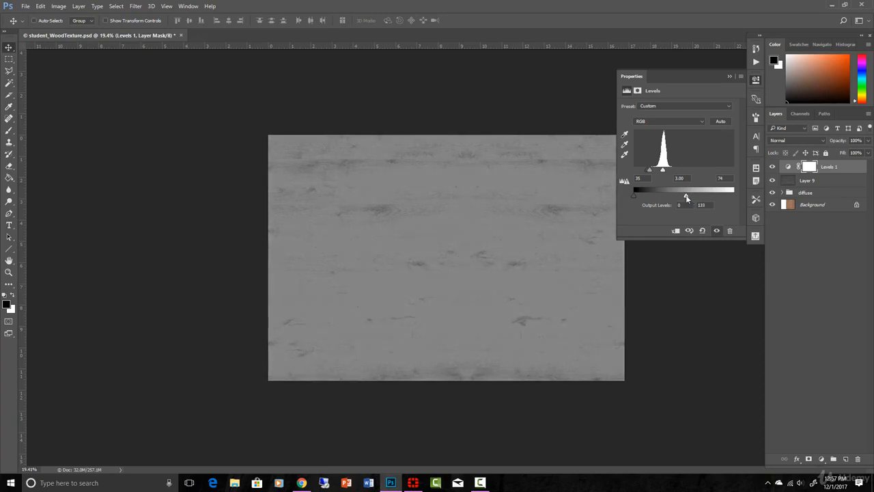
left_click(730, 76)
Compare the grey wood grain with and without the Levels 1 adjustment at 50% zoom
key("z")
left_click(461, 227)
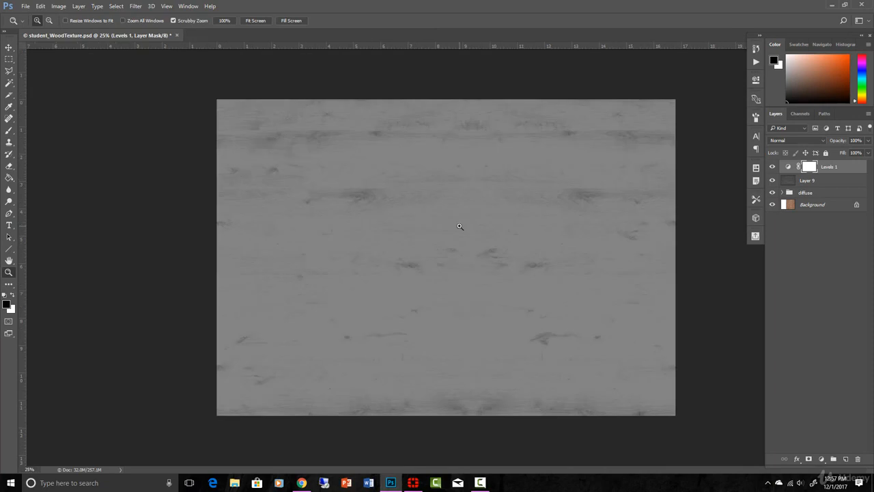
left_click(459, 226)
key("v")
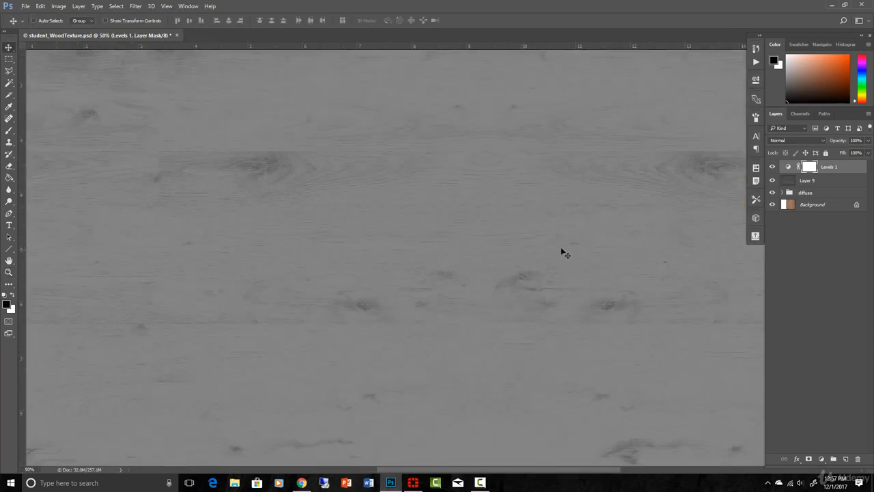
left_click(773, 167)
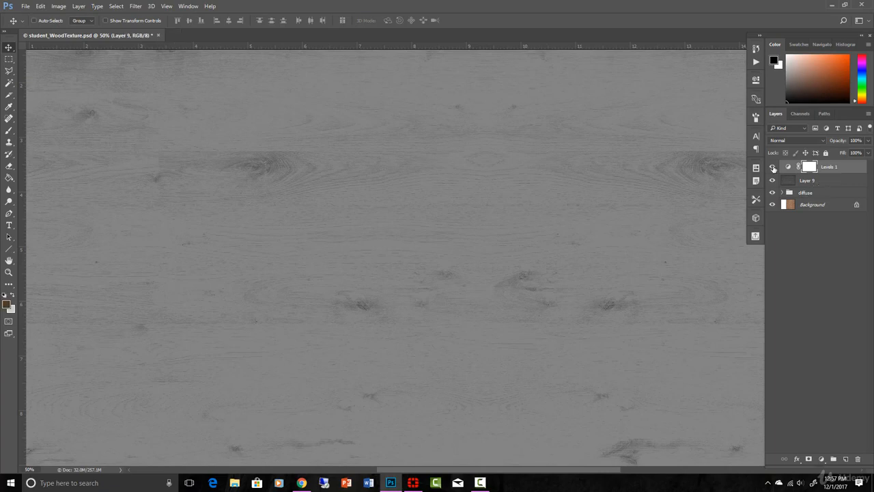
left_click(773, 167)
left_click(773, 167)
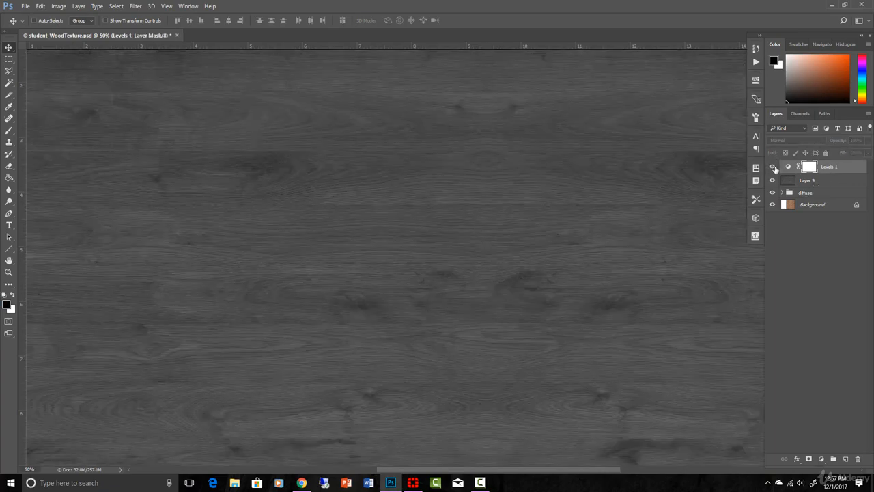
left_click(772, 168)
Duplicate the Levels 1 adjustment, hide the original, and set the copy's output white level to 255
left_click(787, 167)
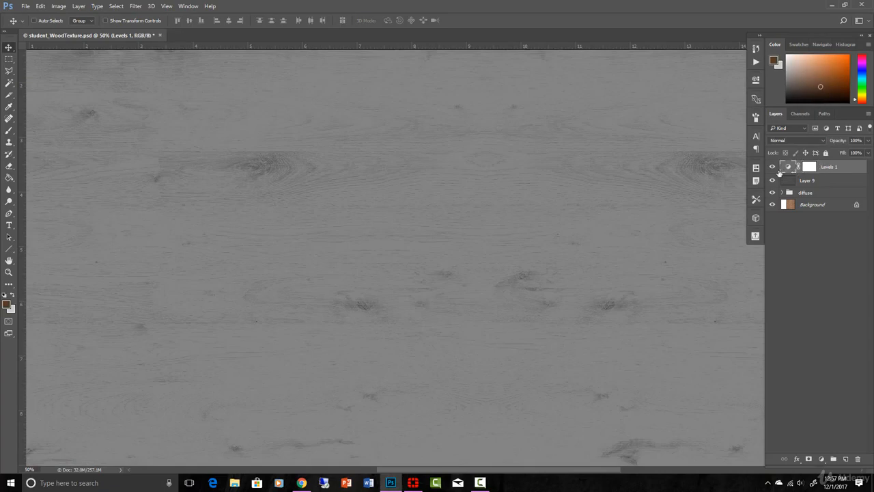
key("ctrl+j")
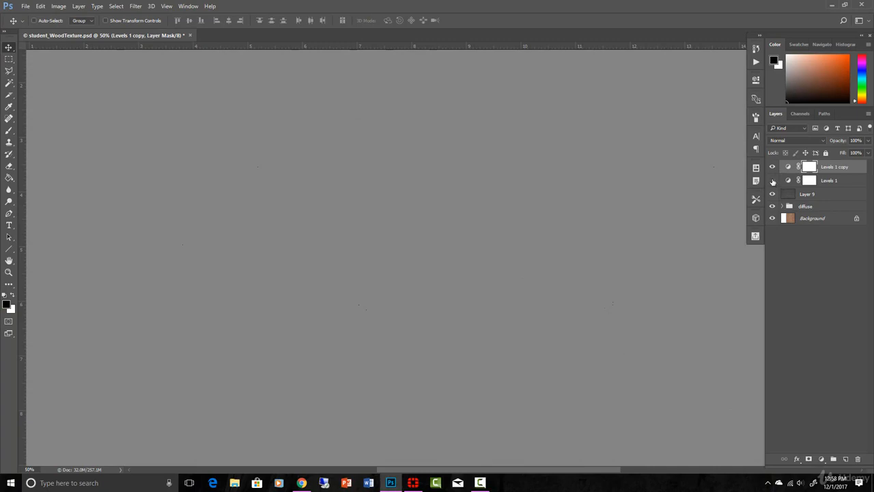
left_click(772, 180)
double_click(788, 167)
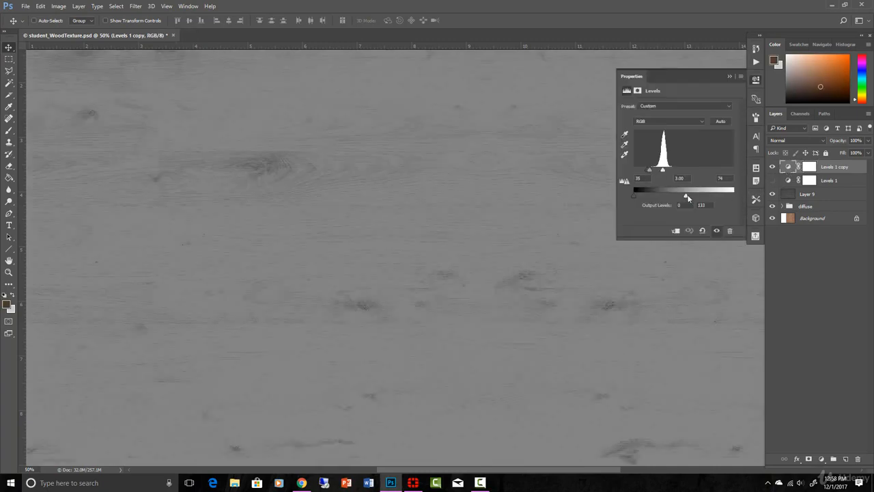
left_click_drag(686, 197, 753, 198)
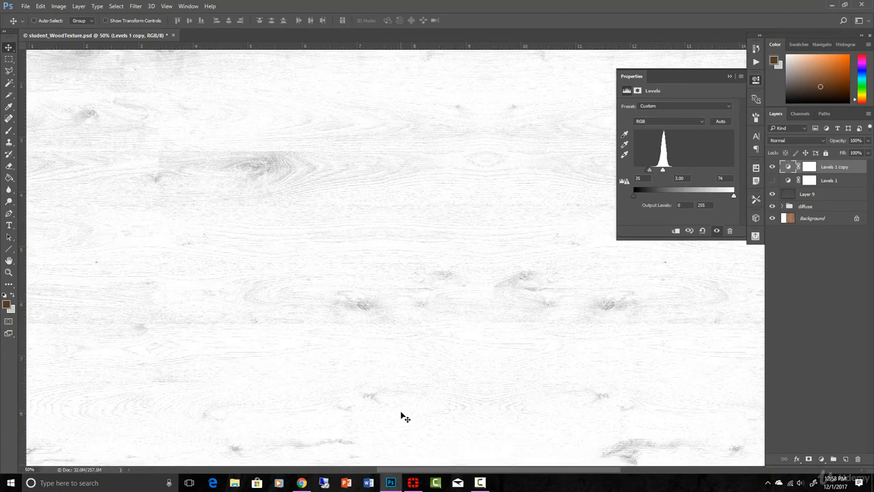
key("ctrl+0")
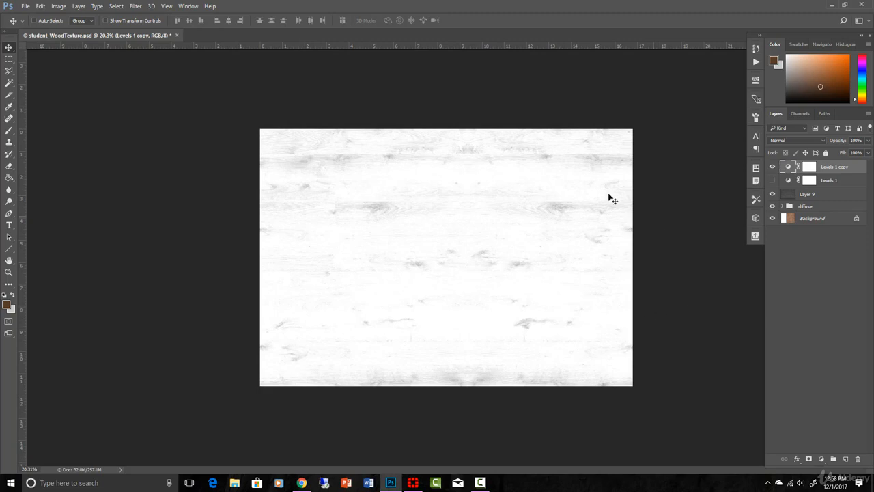
Compare the two Levels adjustments on the whole texture one at a time and leave both adjustment layers hidden
left_click(772, 179)
left_click(772, 167)
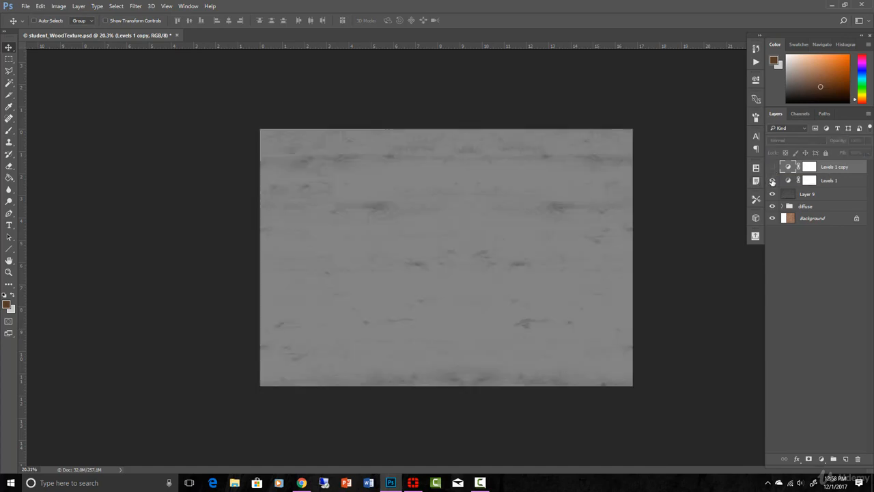
left_click(773, 193)
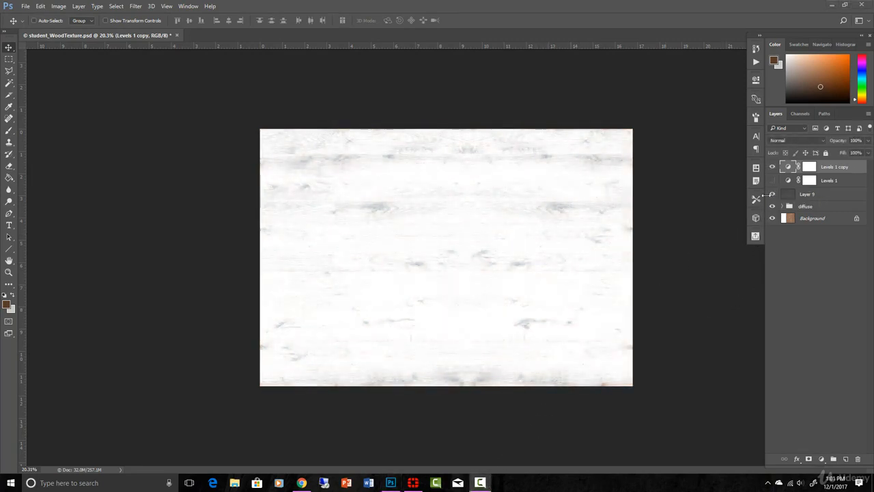
left_click(772, 168)
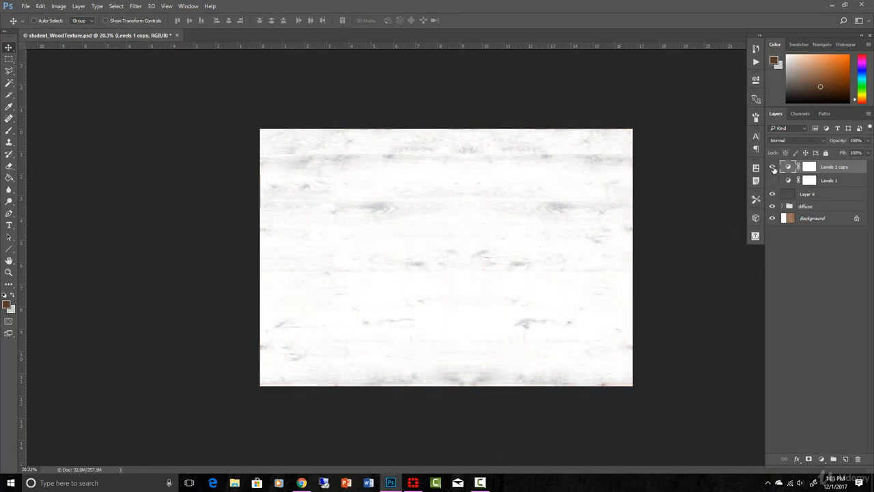
left_click(773, 168)
Open the Generate Bump Map filter for the desaturated Layer 9 and move its dialog clear of the layer list
left_click(787, 194)
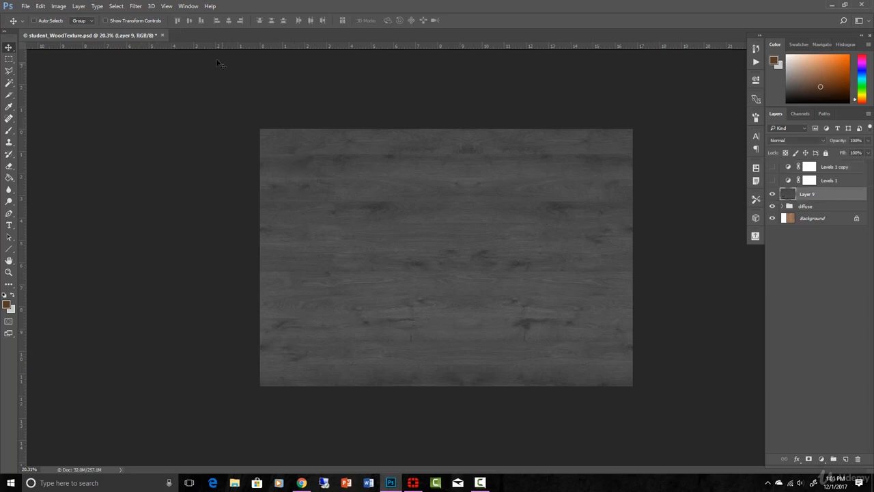
left_click(136, 8)
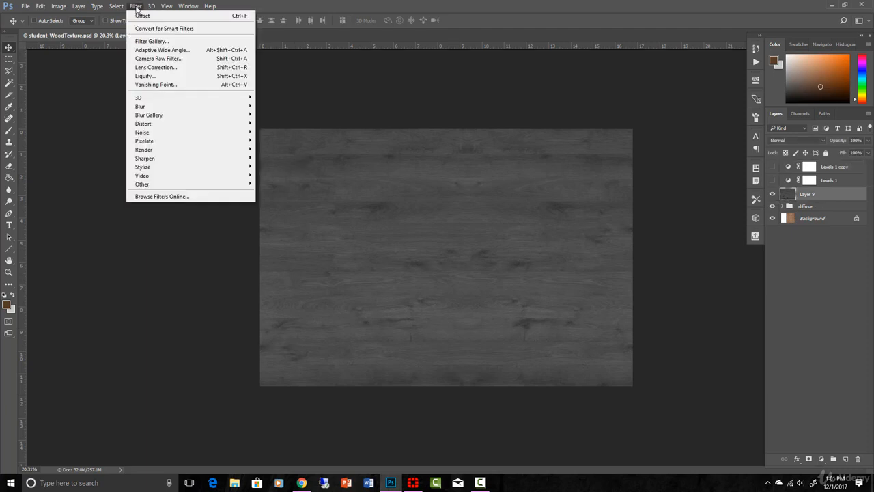
mouse_move(140, 97)
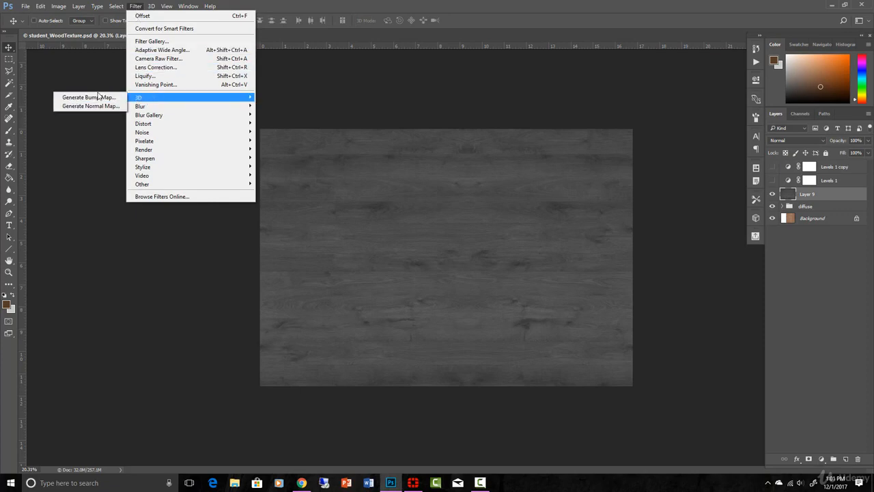
left_click(290, 199)
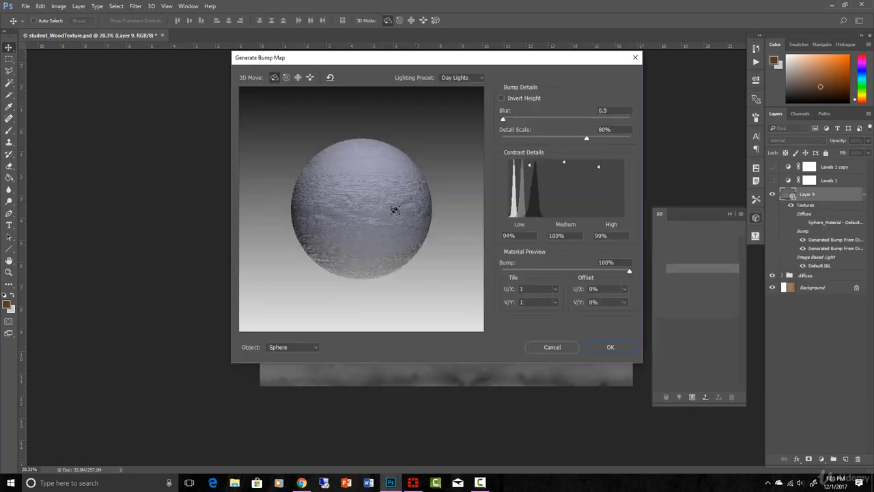
left_click_drag(456, 57, 342, 98)
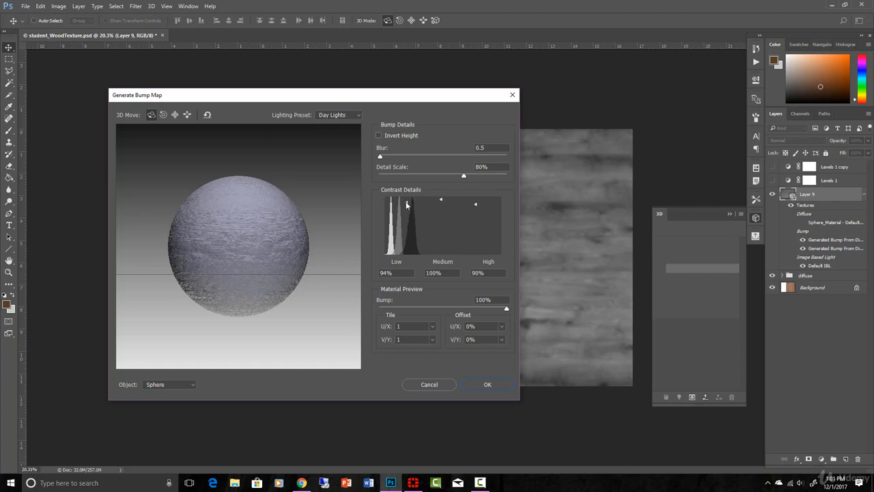
Generate the bump map with contrast Low 46%, Medium 20%, High 10%, bump 41%, detail scale 55% and blur 0.4
mouse_move(407, 204)
left_mouse_down()
mouse_move(406, 254)
mouse_move(410, 197)
left_mouse_up()
left_click_drag(475, 203, 475, 254)
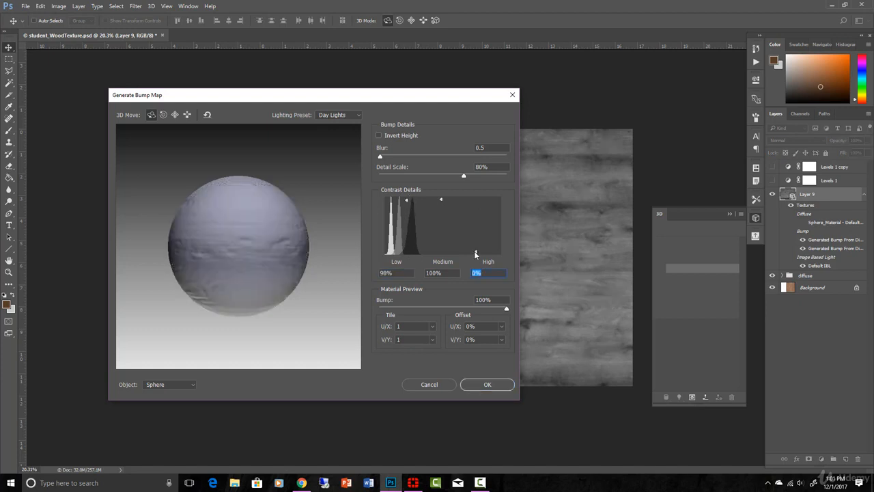
mouse_move(406, 200)
left_mouse_down()
mouse_move(407, 253)
mouse_move(407, 228)
left_mouse_up()
left_click(407, 254)
left_click_drag(506, 310, 430, 308)
left_click_drag(464, 178, 438, 177)
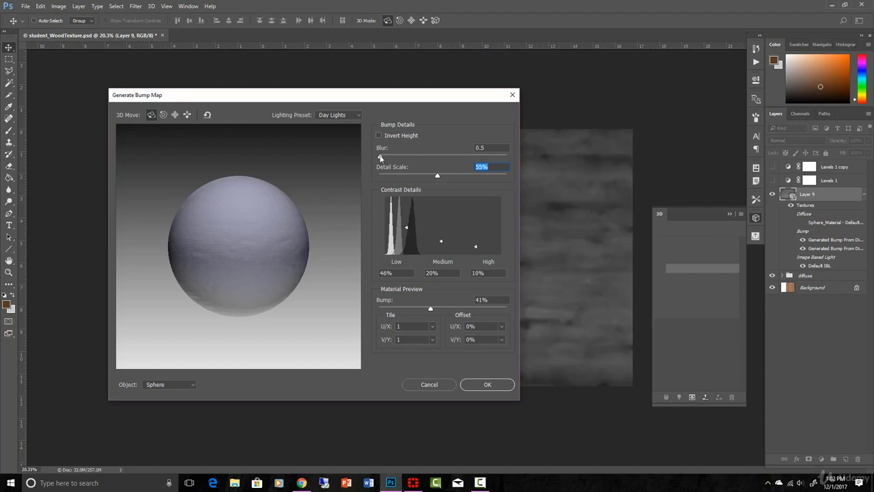
left_click(380, 158)
key("Return")
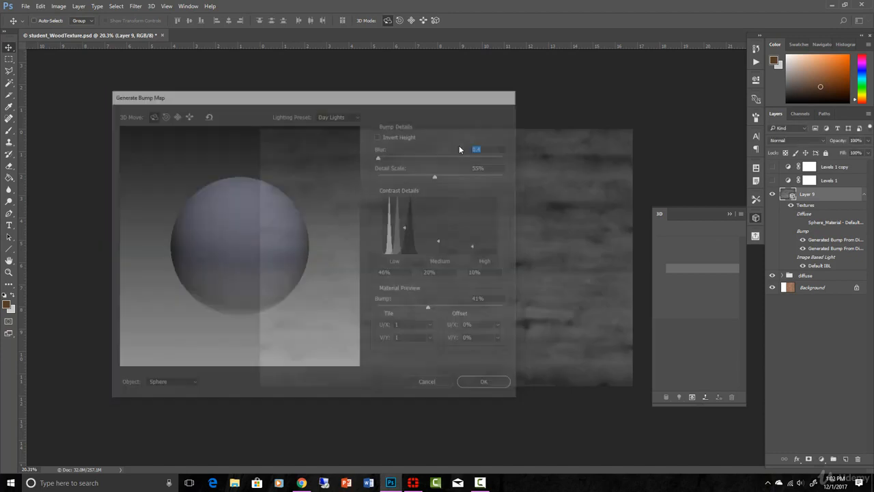
Examine the detail of the generated bump map on Layer 9 at 50% zoom
key("z")
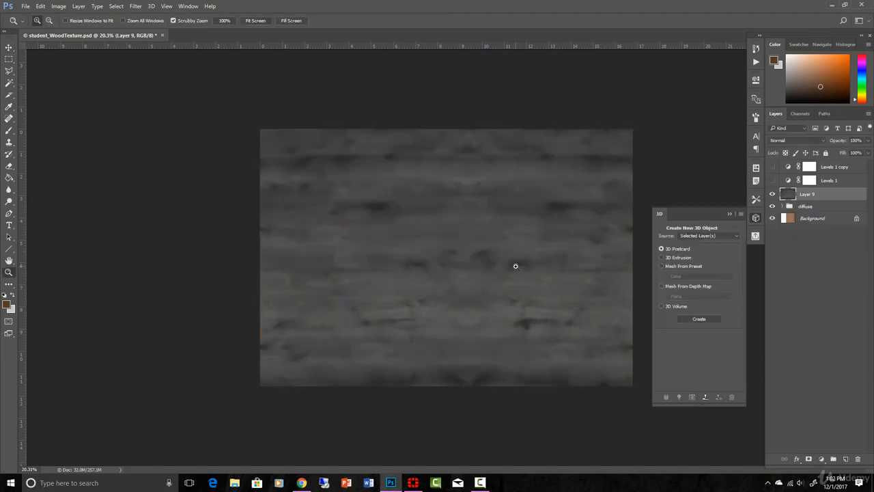
left_click(515, 265)
left_click(515, 266)
left_click(516, 265)
key("v")
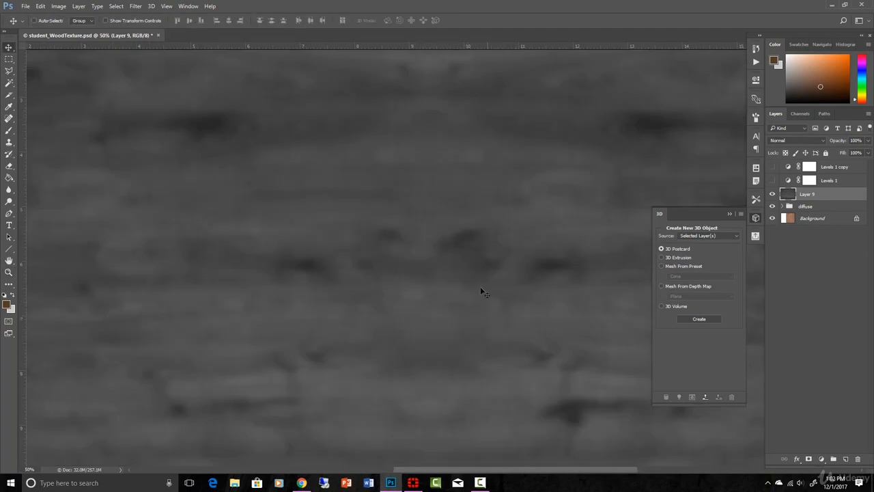
Examine the generated bump map on Layer 9 up close at 200% and across the whole texture
left_click(443, 299, "ctrl")
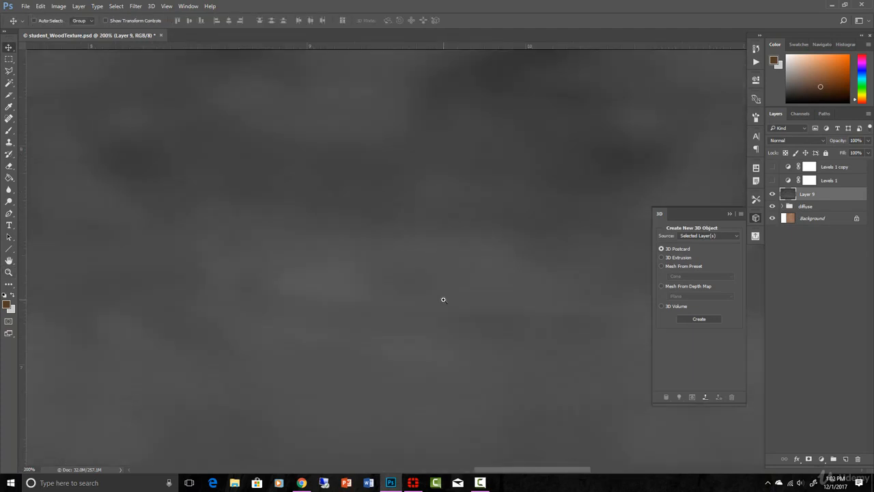
key("z")
left_click(443, 299, "alt")
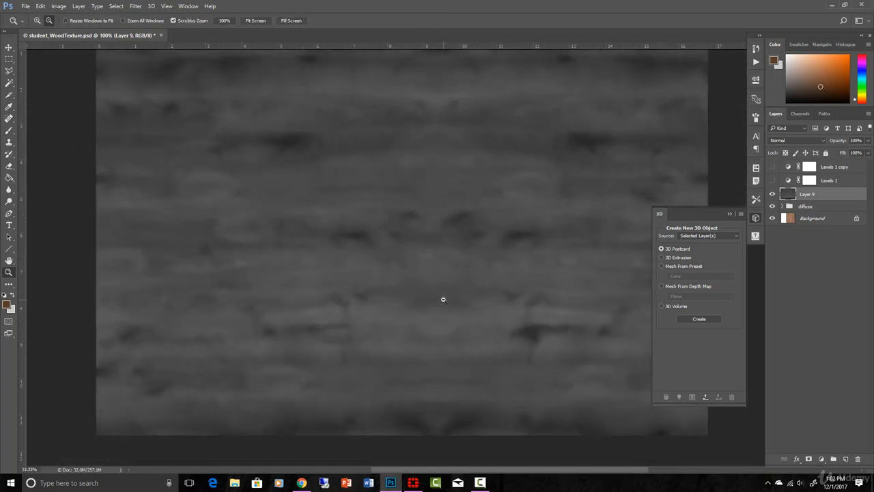
left_click(443, 299, "alt")
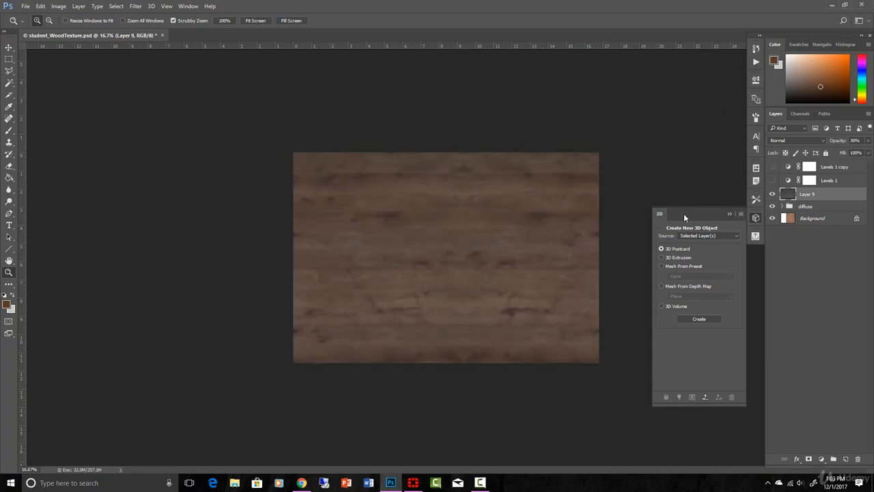
Undo the bump map on Layer 9 and open the Generate Normal Map filter for the restored desaturated texture
left_click(531, 229)
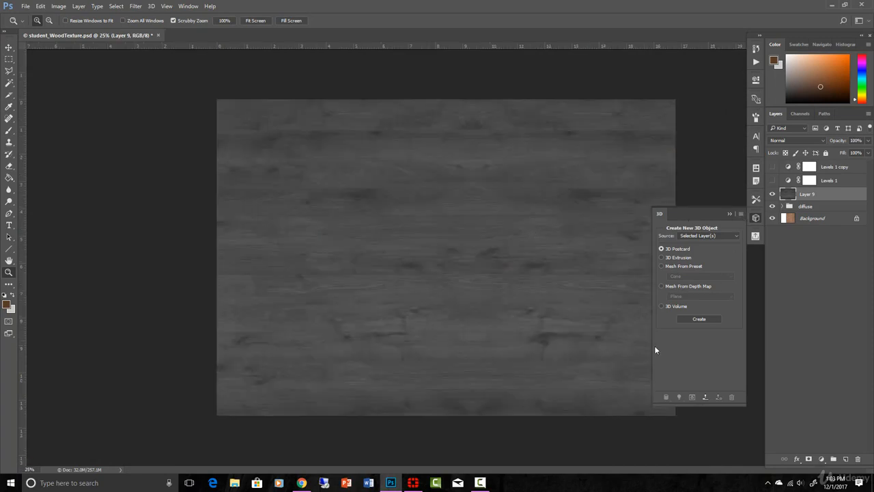
left_click(139, 7)
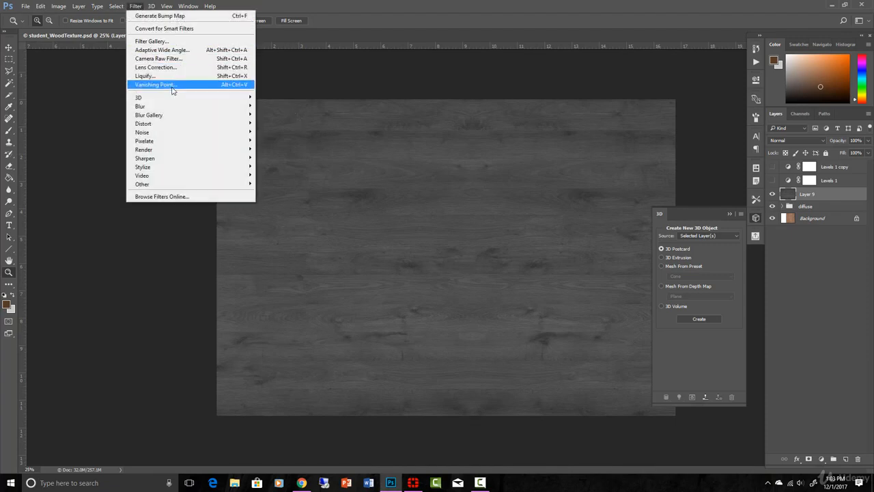
mouse_move(171, 98)
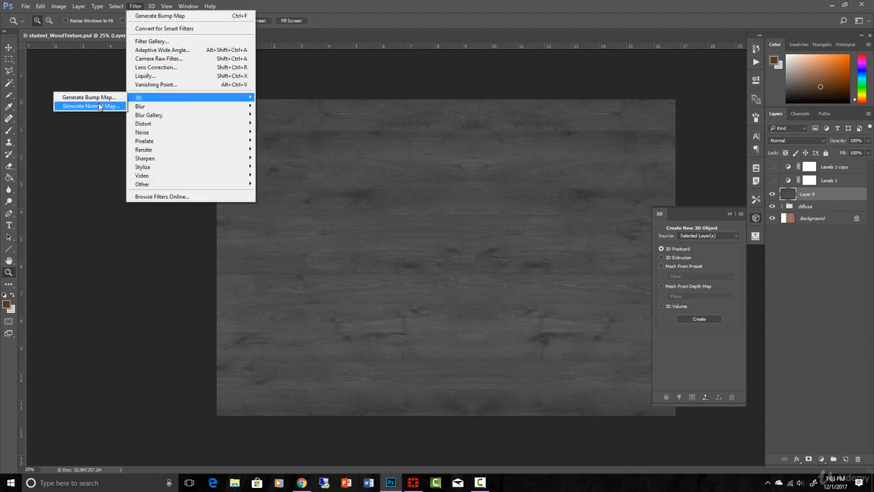